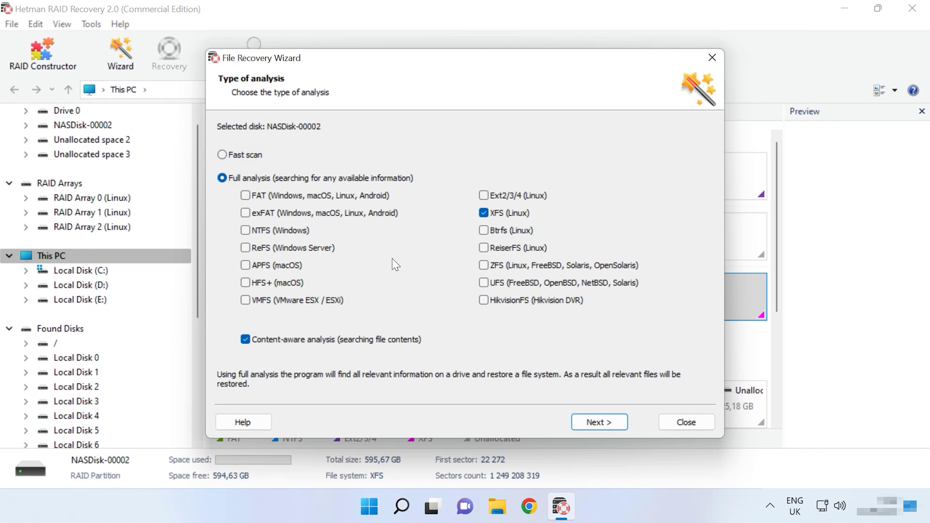
Run a full analysis of NASDisk-00002 for XFS with content-aware analysis enabled, and finish the wizard
{"action": "left_click", "coordinate": [252, 340]}
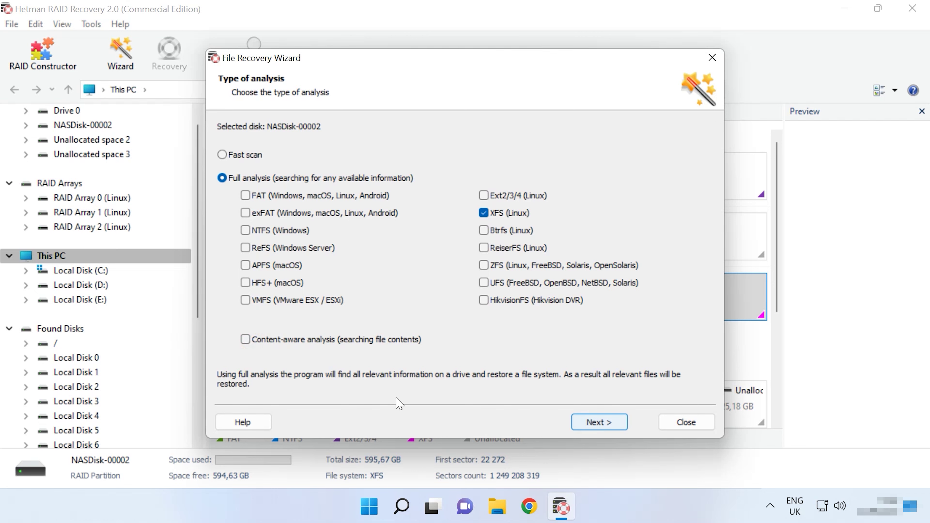
{"action": "left_click", "coordinate": [251, 340]}
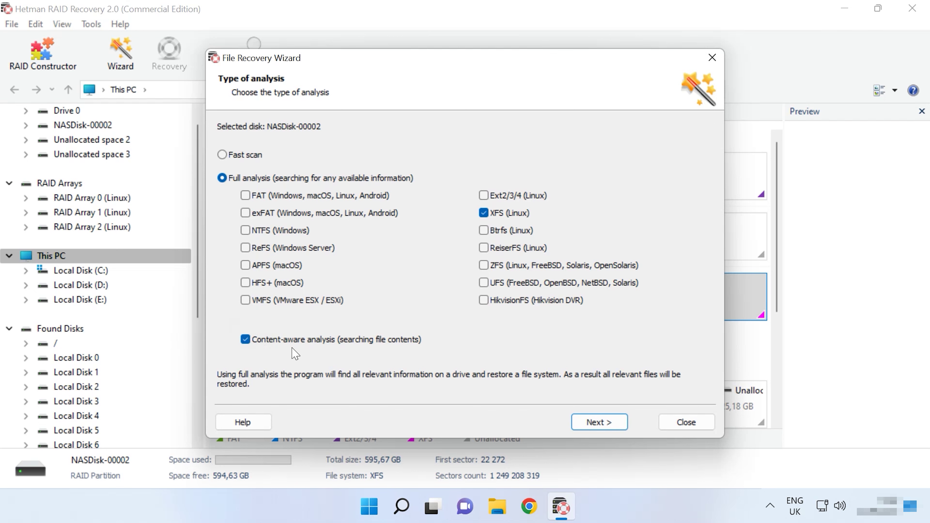
{"action": "left_click", "coordinate": [600, 422]}
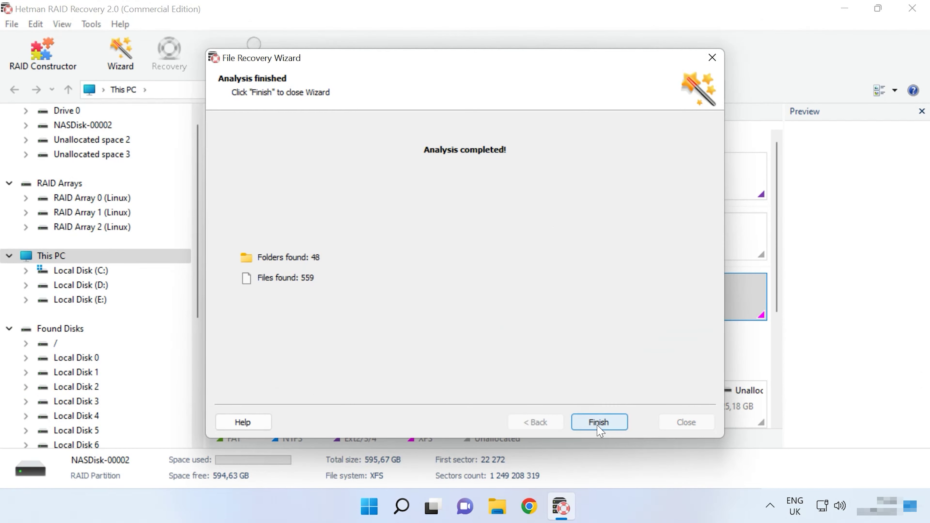
{"action": "left_click", "coordinate": [598, 423]}
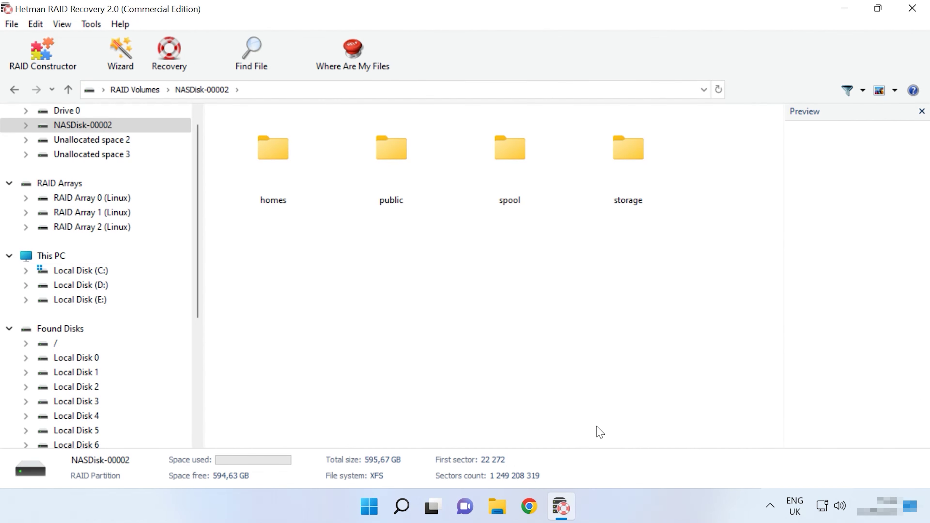
Open the homes > demo > data folder on NASDisk-00002 and look through its files
{"action": "double_click", "coordinate": [287, 175]}
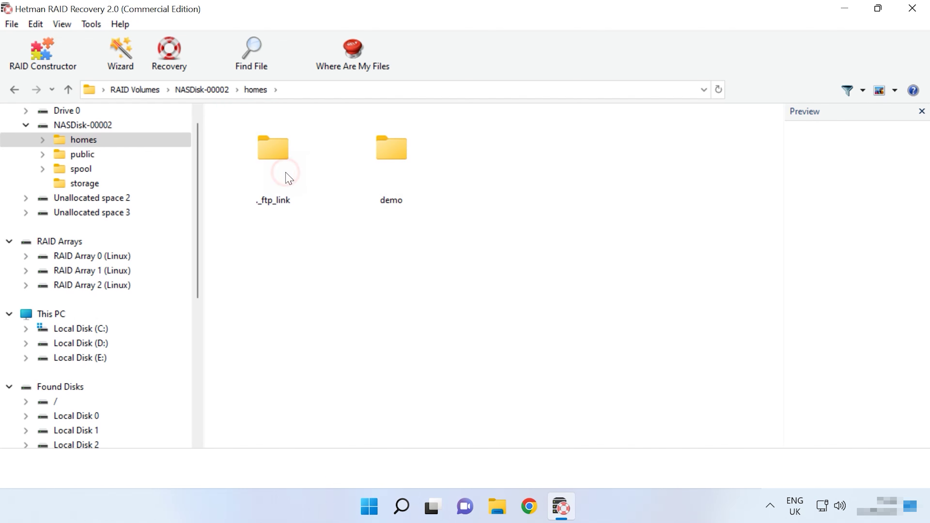
{"action": "double_click", "coordinate": [386, 181]}
{"action": "double_click", "coordinate": [292, 177]}
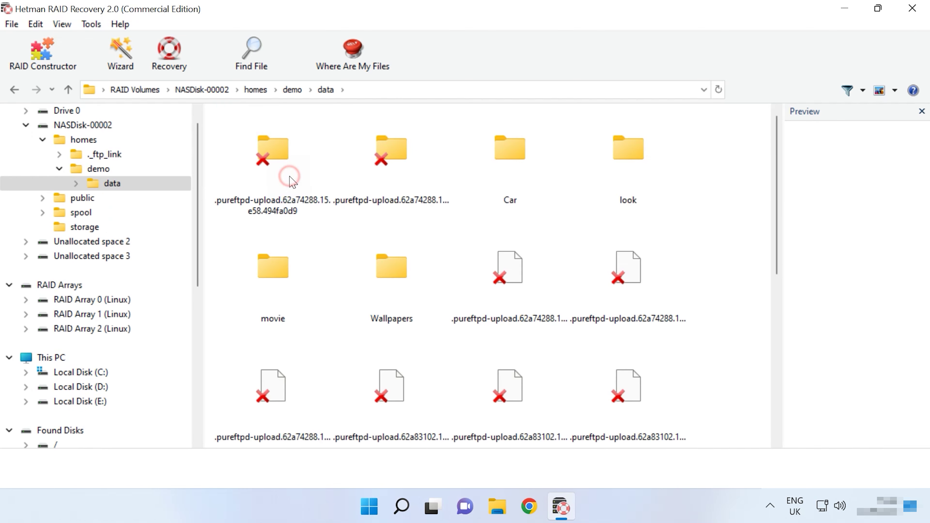
{"action": "left_click_drag", "start_coordinate": [781, 201], "coordinate": [778, 366]}
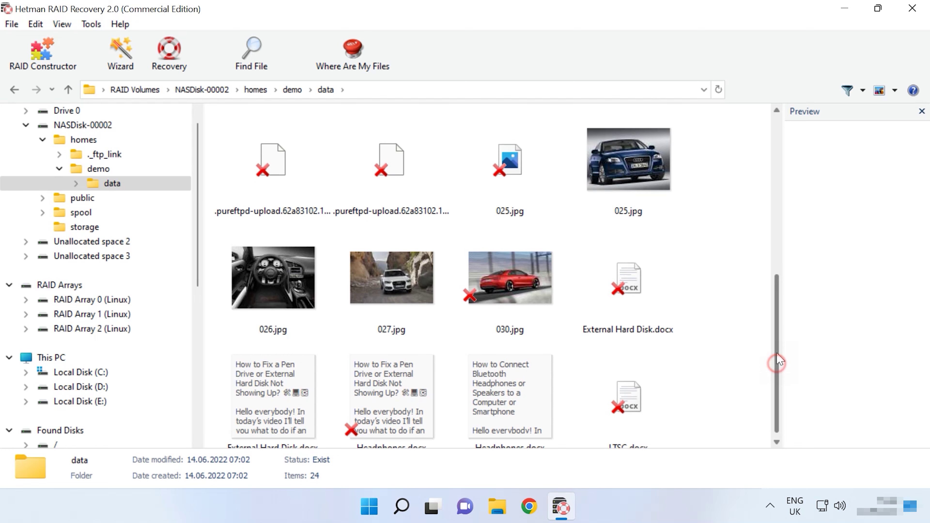
{"action": "scroll", "coordinate": [538, 125], "scroll_direction": "up", "scroll_amount": 6}
Open the Car folder inside data and browse to the images starting at 036.jpg
{"action": "double_click", "coordinate": [498, 154]}
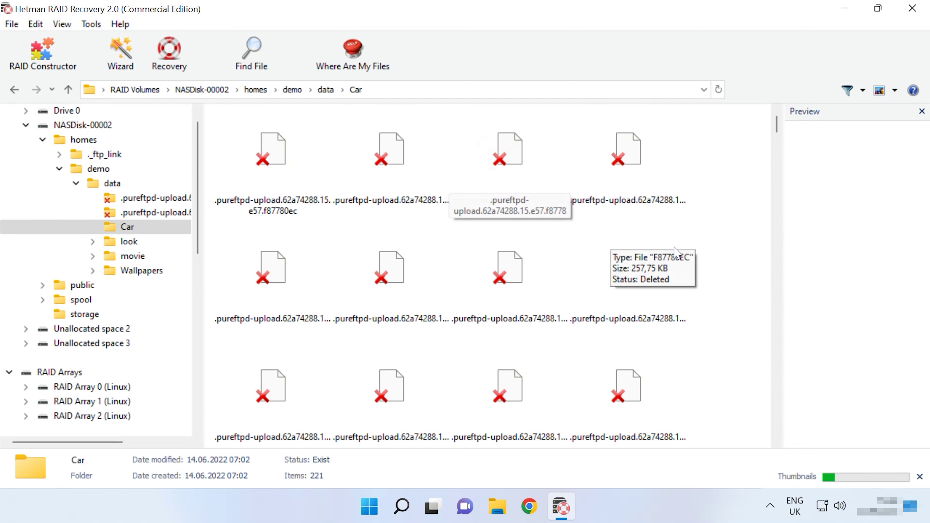
{"action": "scroll", "coordinate": [612, 253], "scroll_direction": "down", "scroll_amount": 5}
{"action": "left_click", "coordinate": [727, 236]}
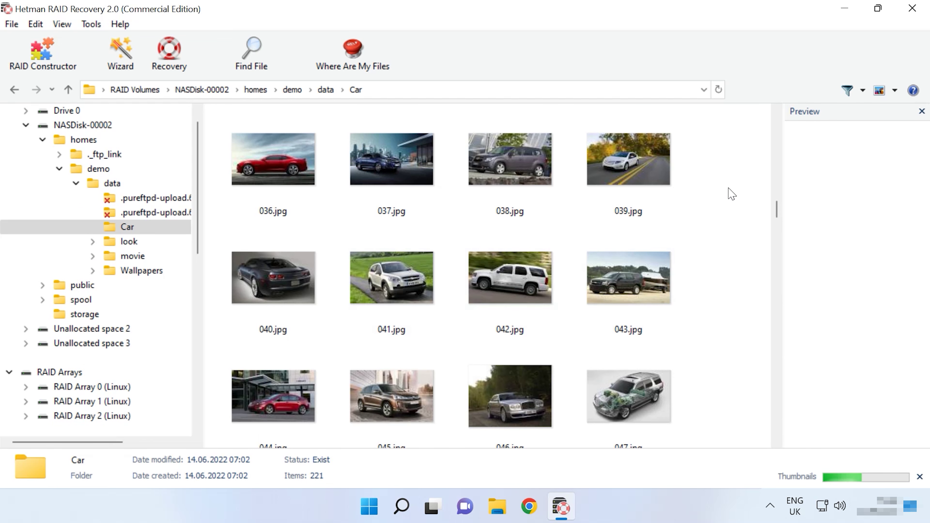
Look at the file search for the Car folder, dismiss it, and preview the image 043.jpg
{"action": "left_click", "coordinate": [248, 66]}
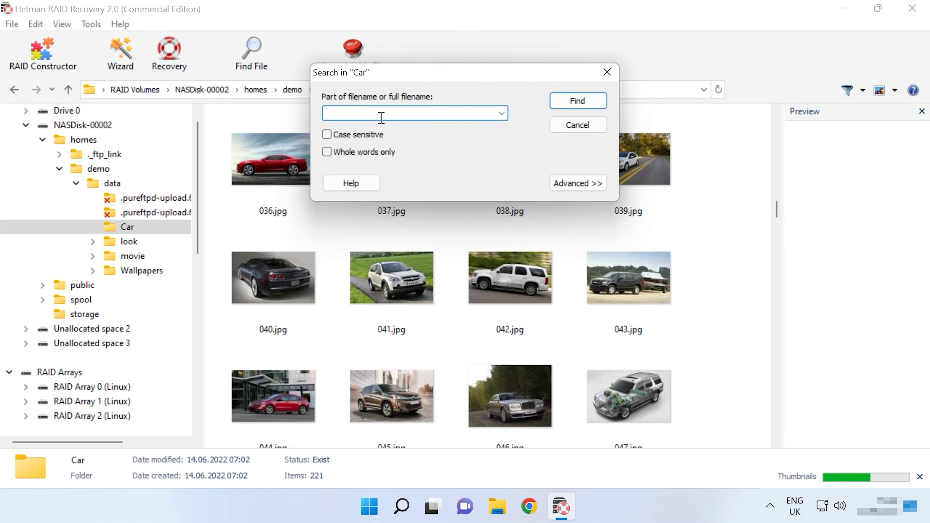
{"action": "left_click", "coordinate": [607, 72]}
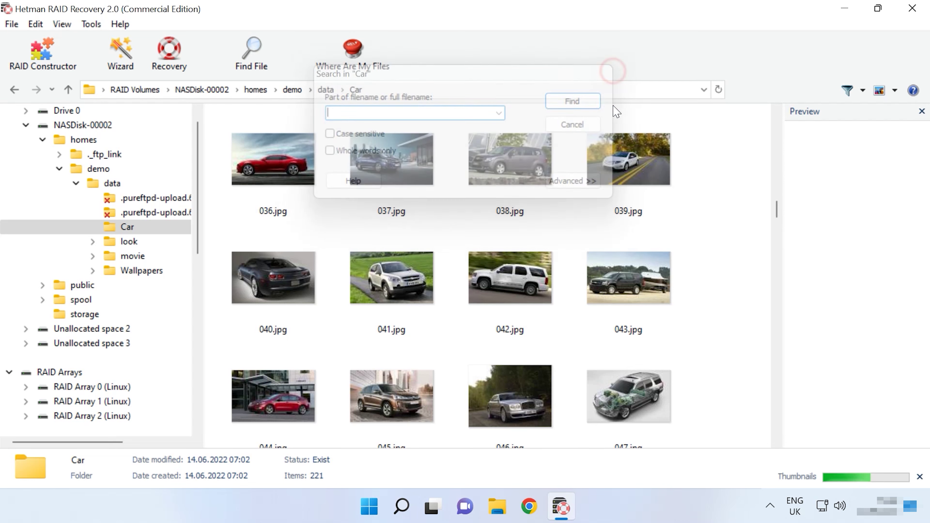
{"action": "left_click", "coordinate": [643, 293]}
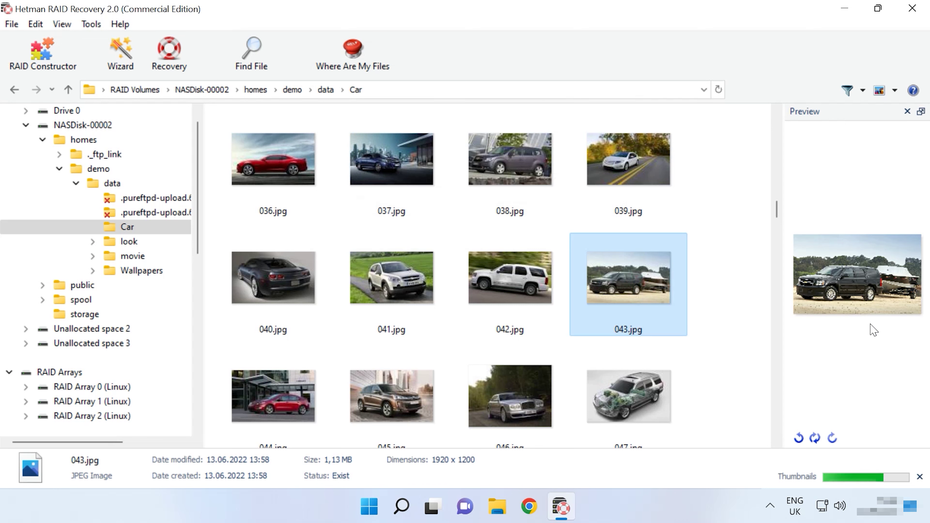
{"action": "left_click", "coordinate": [701, 157]}
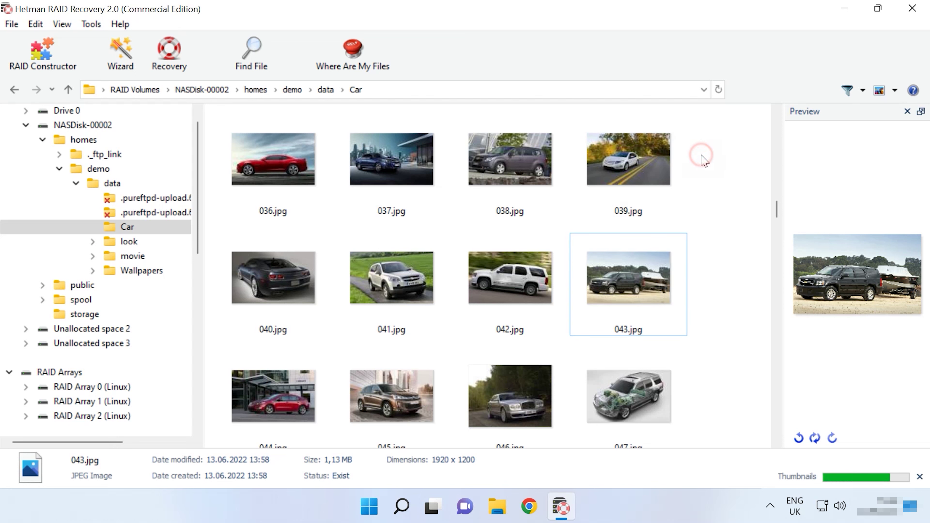
Recover the images 036.jpg to 047.jpg to the hard disk, saving them in C:\223
{"action": "left_click_drag", "start_coordinate": [714, 152], "coordinate": [254, 389]}
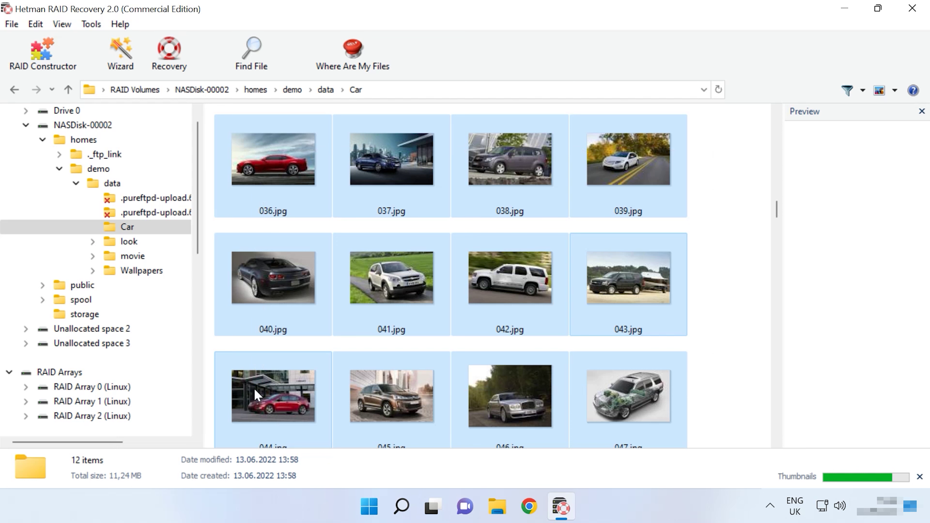
{"action": "left_click", "coordinate": [172, 69]}
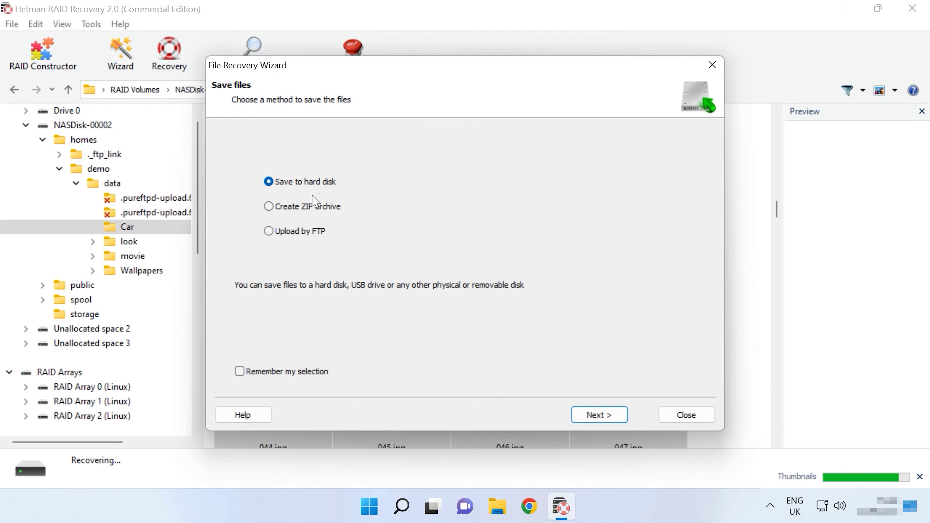
{"action": "left_click", "coordinate": [599, 414]}
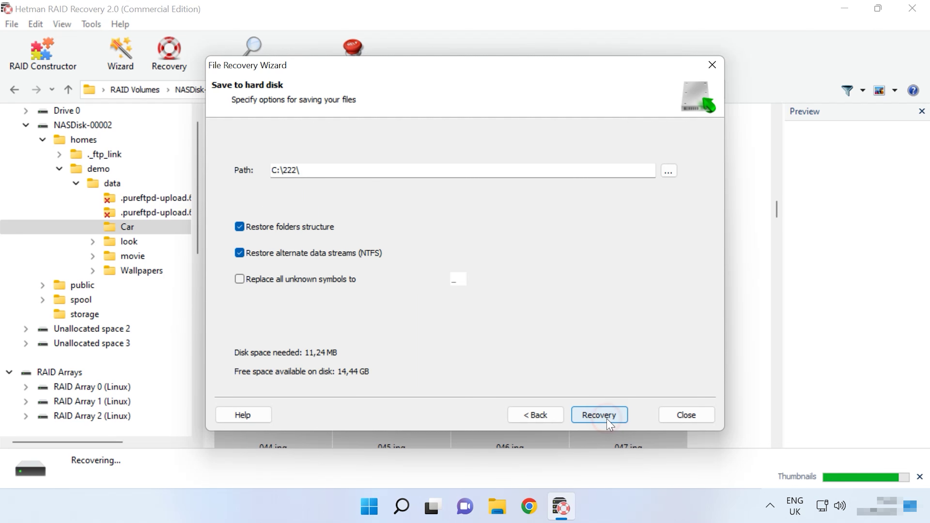
{"action": "left_click", "coordinate": [297, 171]}
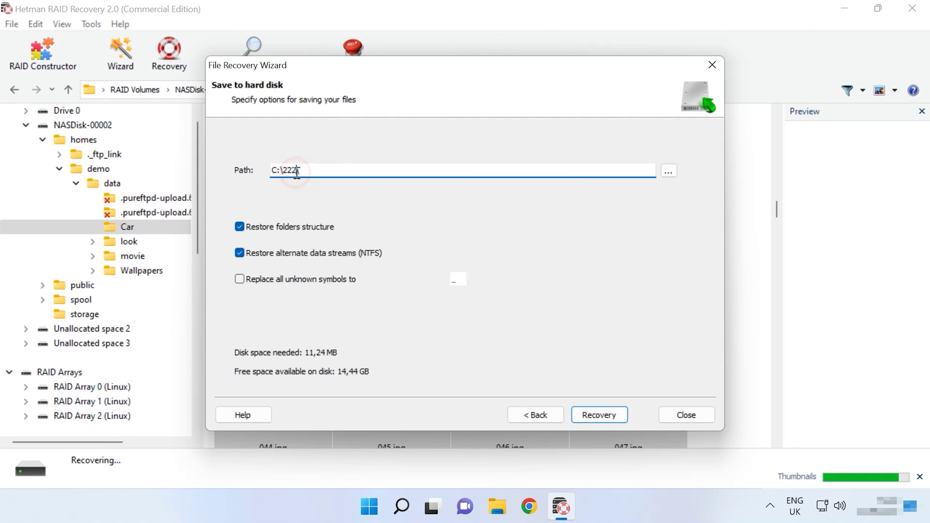
{"action": "key", "text": "BackSpace"}
{"action": "left_click", "coordinate": [606, 422]}
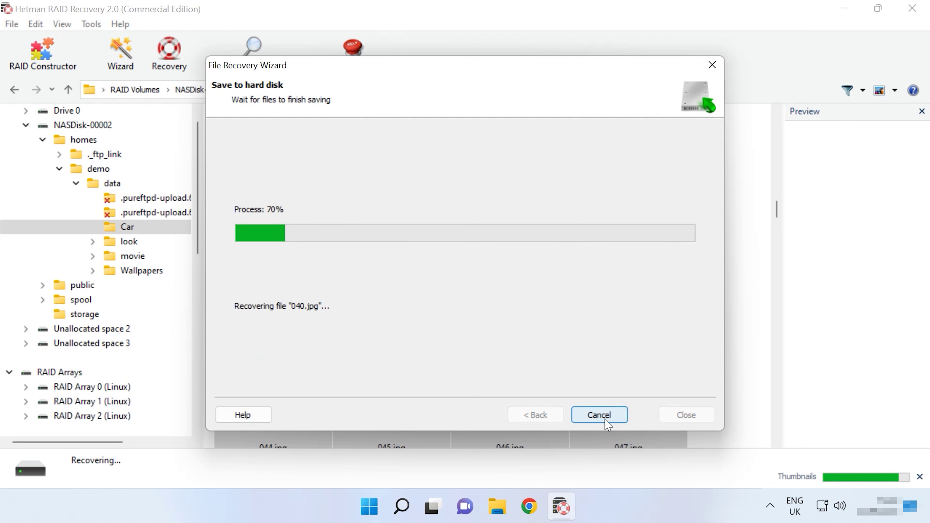
{"action": "left_click", "coordinate": [598, 416]}
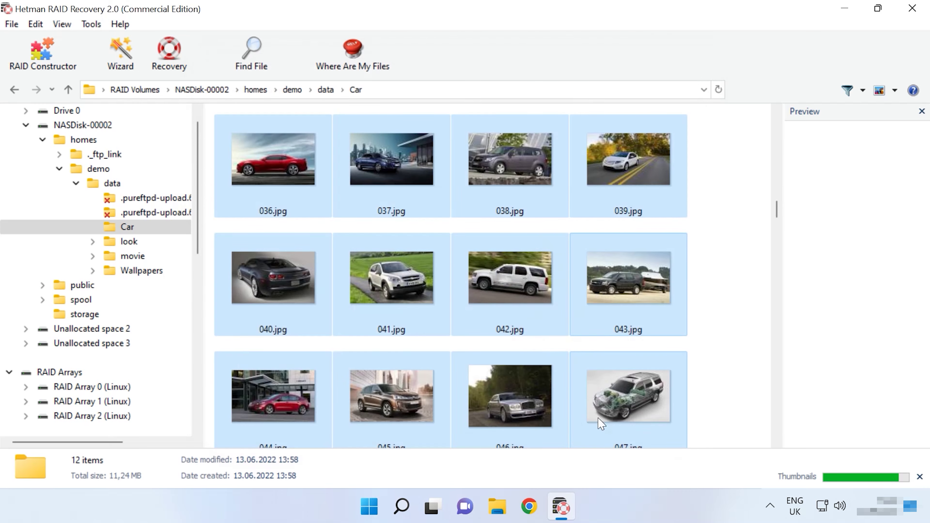
Switch to File Explorer and select the recovered images in the 223 folder to check them
{"action": "left_click", "coordinate": [498, 508]}
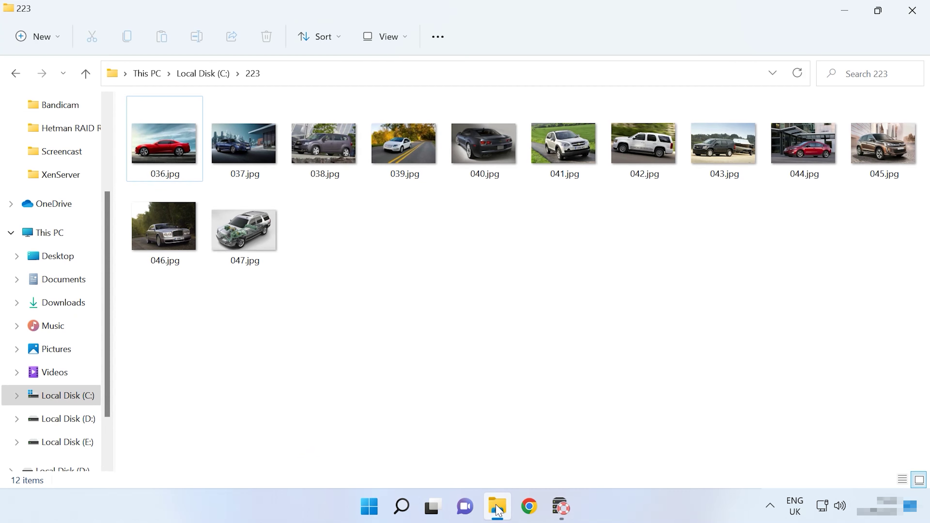
{"action": "left_click_drag", "start_coordinate": [909, 300], "coordinate": [180, 141]}
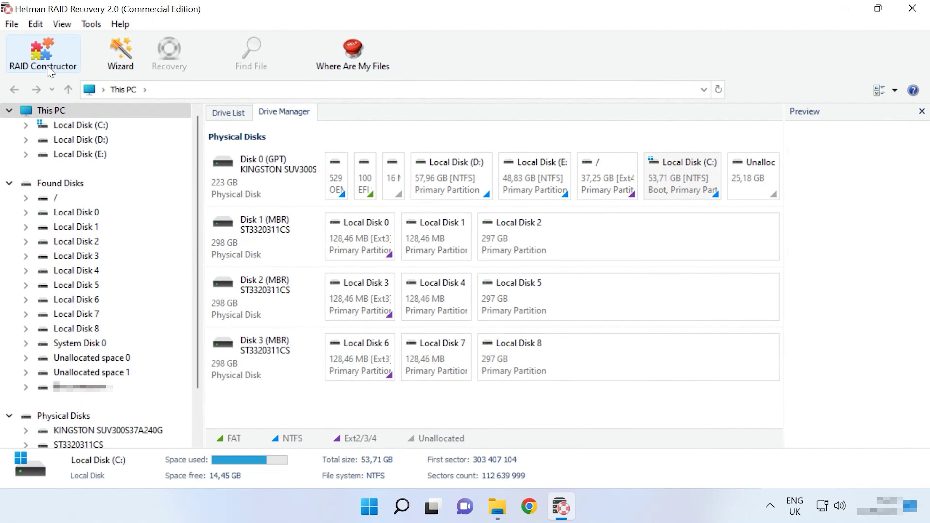
Switch to Hetman RAID Recovery and start the RAID Constructor in manual mode
{"action": "left_click", "coordinate": [48, 70]}
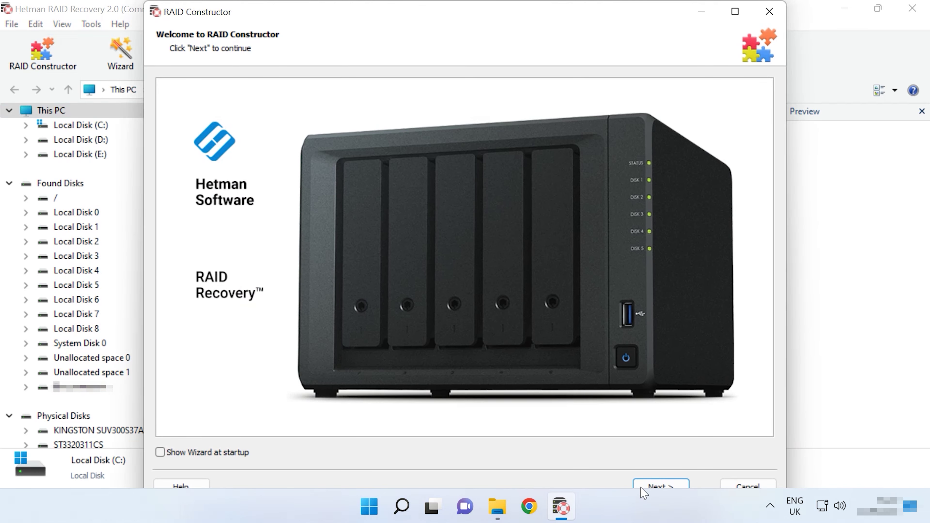
{"action": "left_click", "coordinate": [641, 488]}
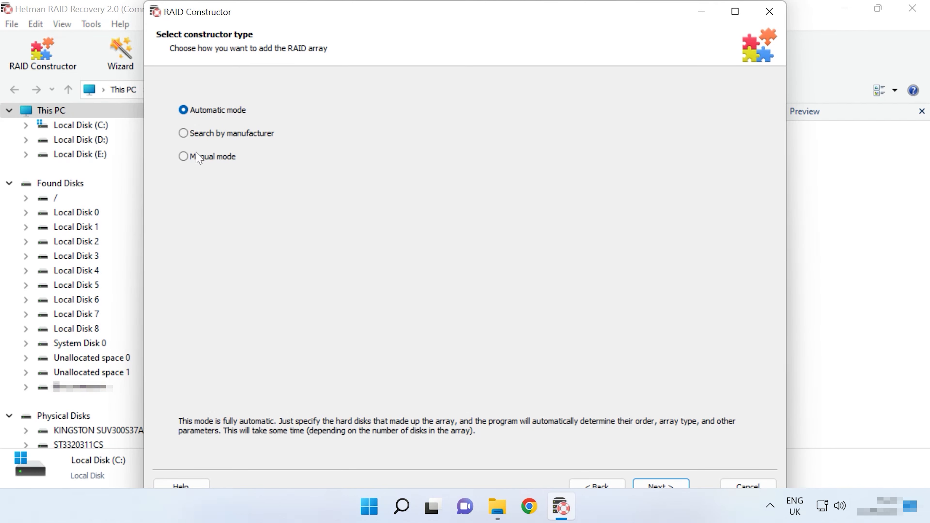
{"action": "left_click", "coordinate": [214, 157]}
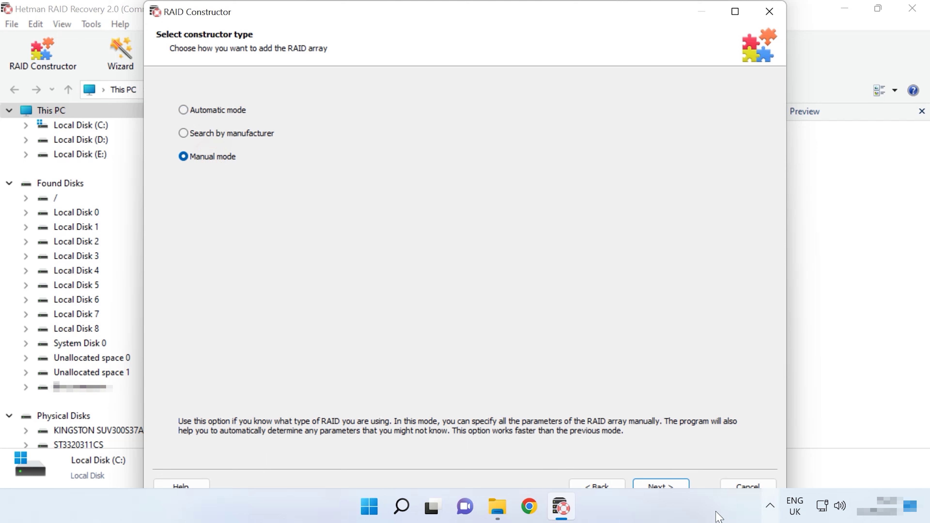
{"action": "left_click", "coordinate": [678, 487]}
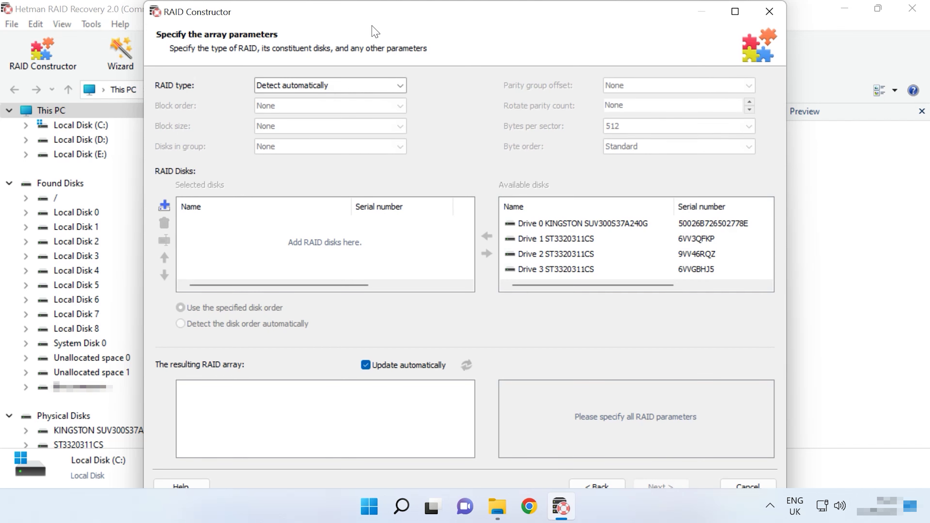
Set the array parameters to RAID 5 (Parity), Left Synchronous block order and 64 KB block size
{"action": "left_click", "coordinate": [400, 85]}
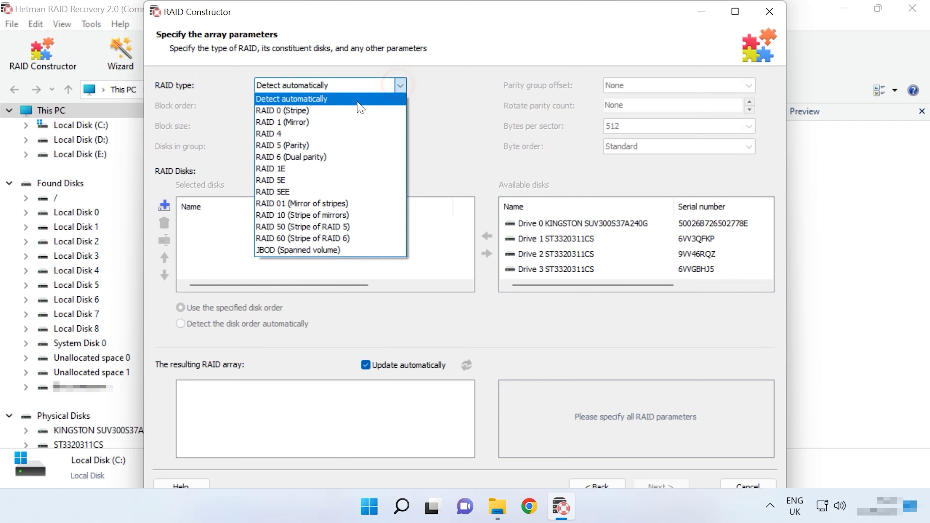
{"action": "left_click", "coordinate": [309, 147]}
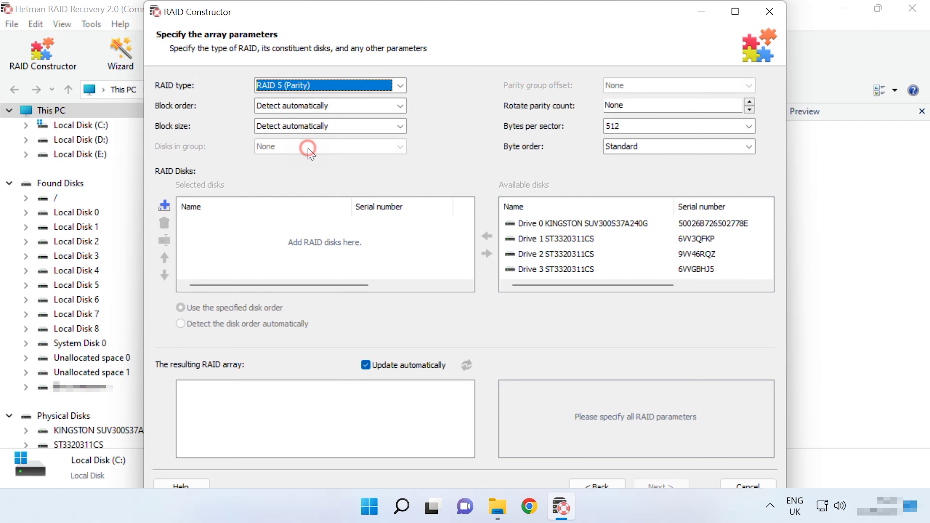
{"action": "left_click", "coordinate": [351, 108]}
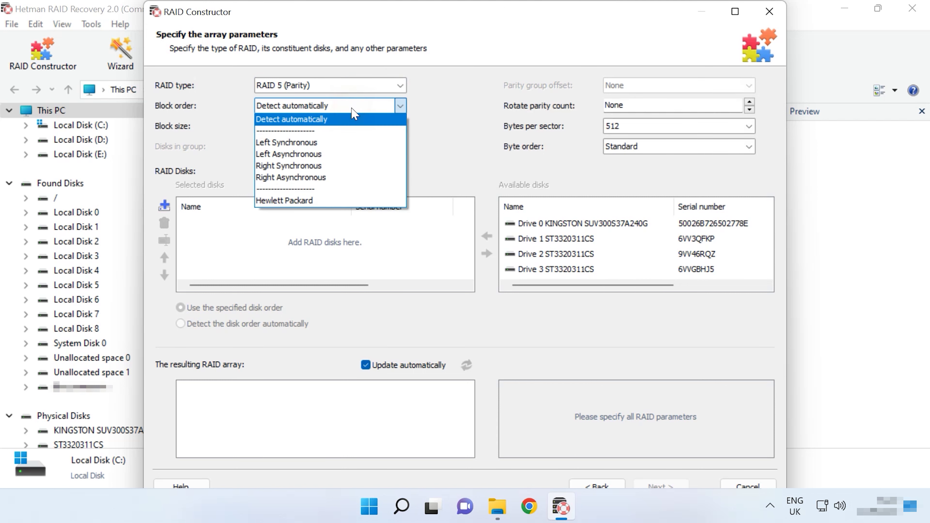
{"action": "left_click", "coordinate": [302, 144]}
{"action": "left_click", "coordinate": [308, 130]}
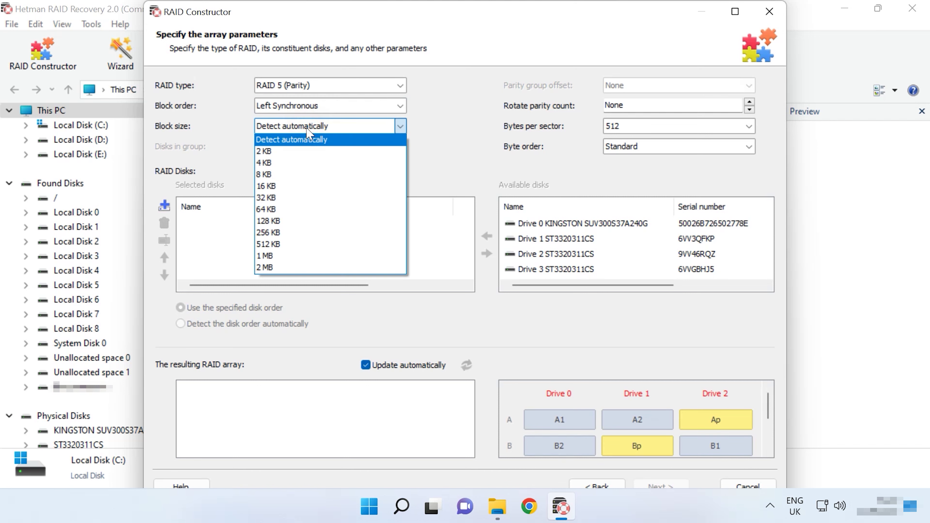
{"action": "left_click", "coordinate": [272, 209]}
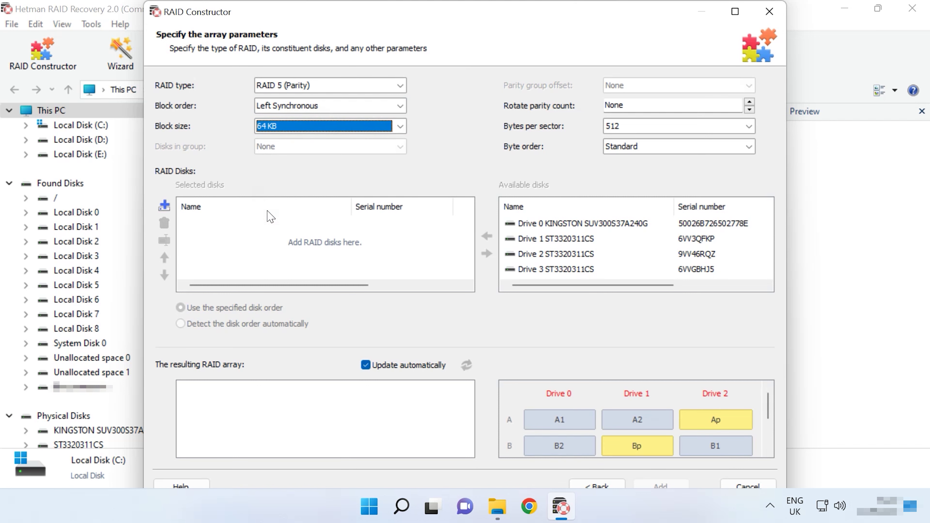
Add Drive 1, Drive 2 and Drive 3 (ST3320311CS) to the array's selected disks
{"action": "left_click", "coordinate": [559, 240]}
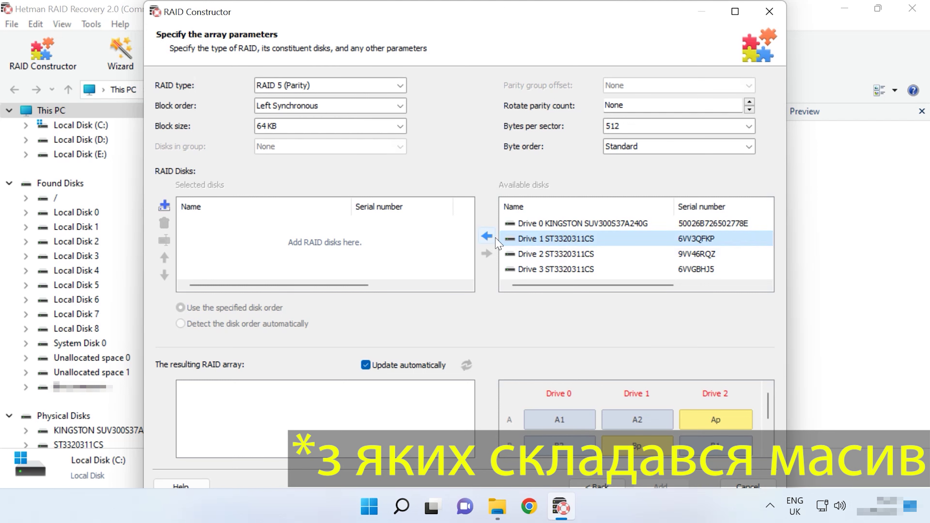
{"action": "left_click", "coordinate": [487, 236]}
{"action": "left_click", "coordinate": [488, 236]}
{"action": "left_click", "coordinate": [488, 236]}
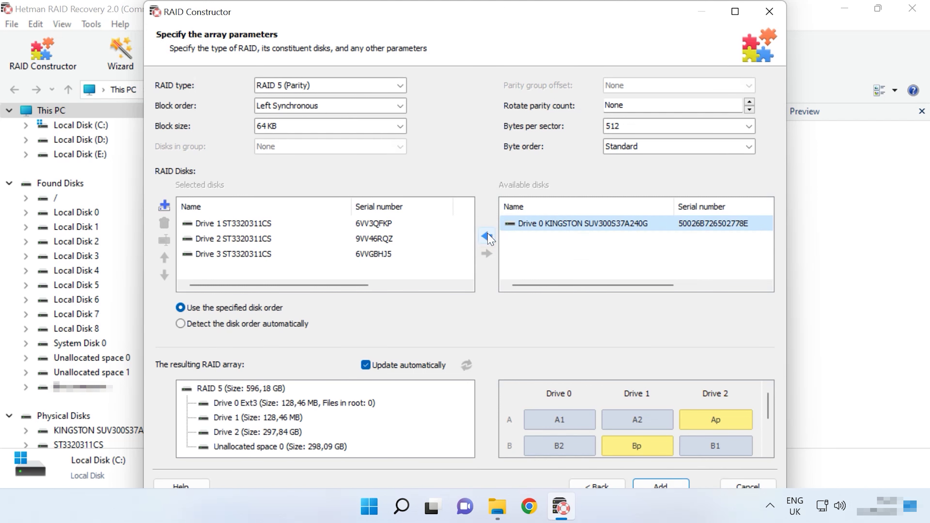
Move Drive 3 to the first position in the array's disk order, ahead of Drives 1 and 2
{"action": "left_click", "coordinate": [278, 228]}
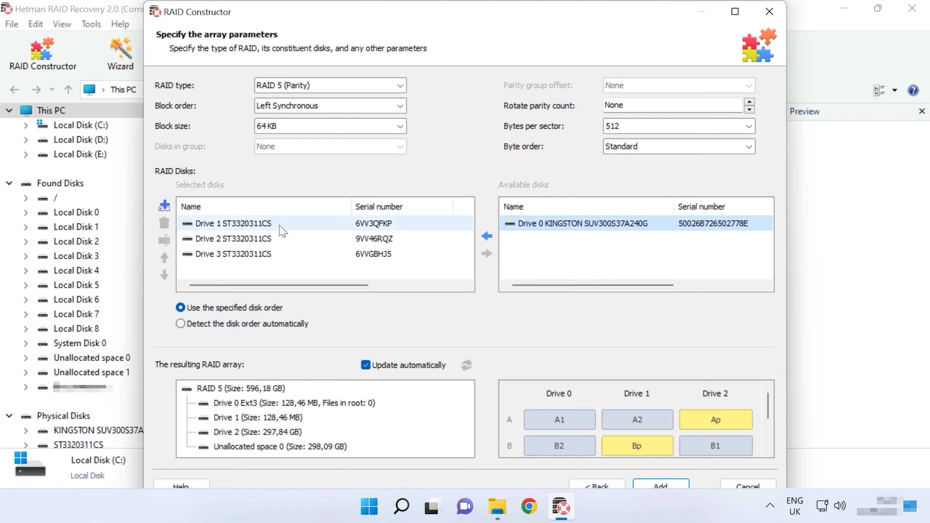
{"action": "left_click", "coordinate": [247, 254]}
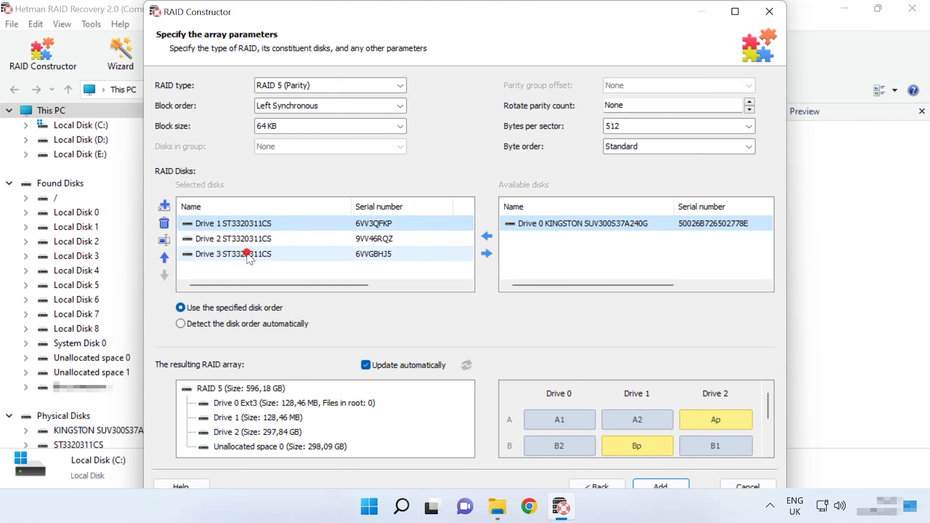
{"action": "left_click", "coordinate": [164, 259]}
{"action": "left_click", "coordinate": [164, 258]}
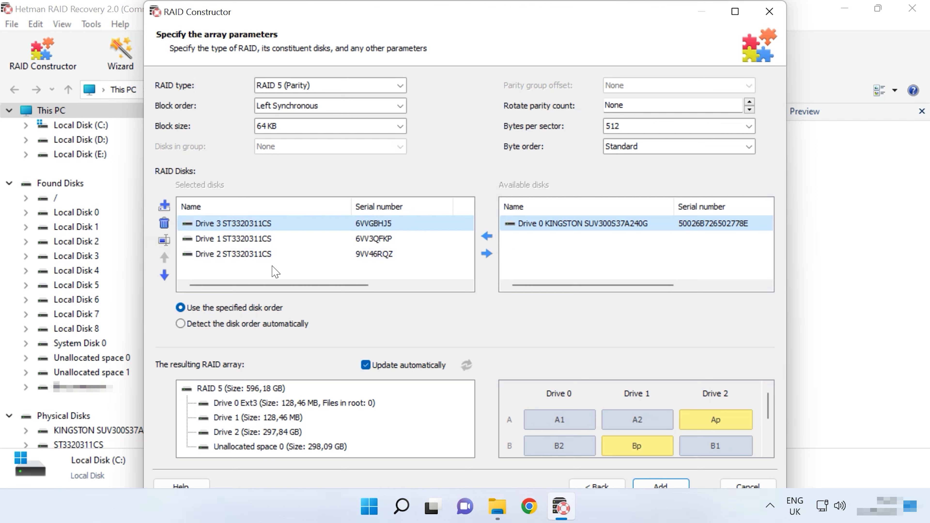
Set the disk offset of Drive 3, the first disk in the array, to 269402112 bytes
{"action": "left_click", "coordinate": [229, 392]}
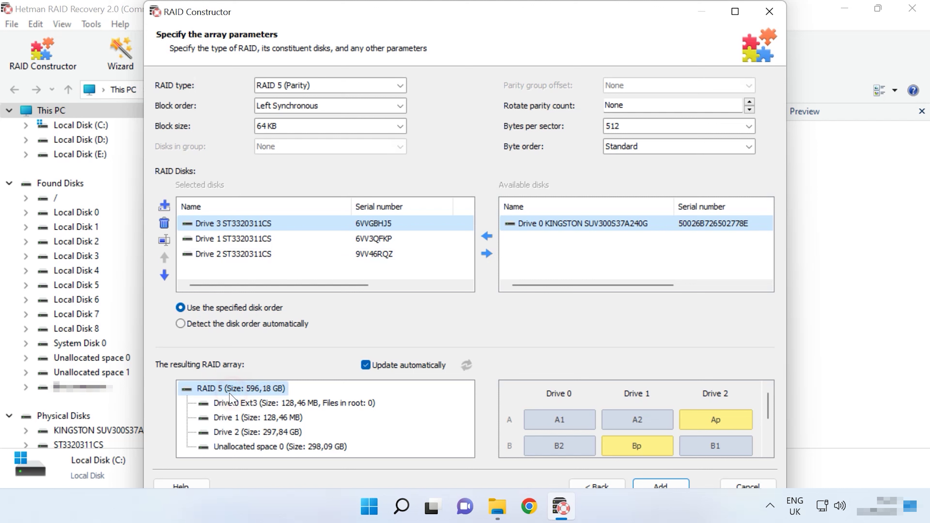
{"action": "left_click", "coordinate": [234, 403]}
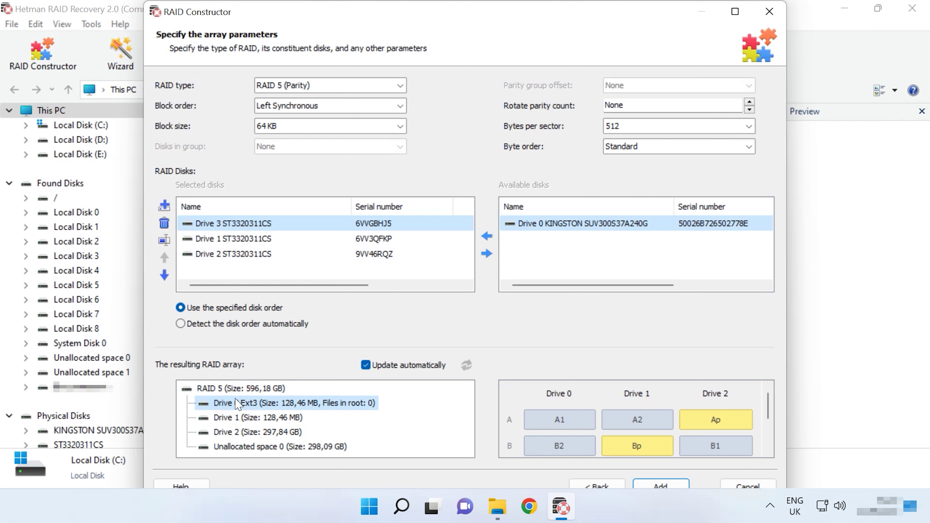
{"action": "left_click", "coordinate": [165, 240]}
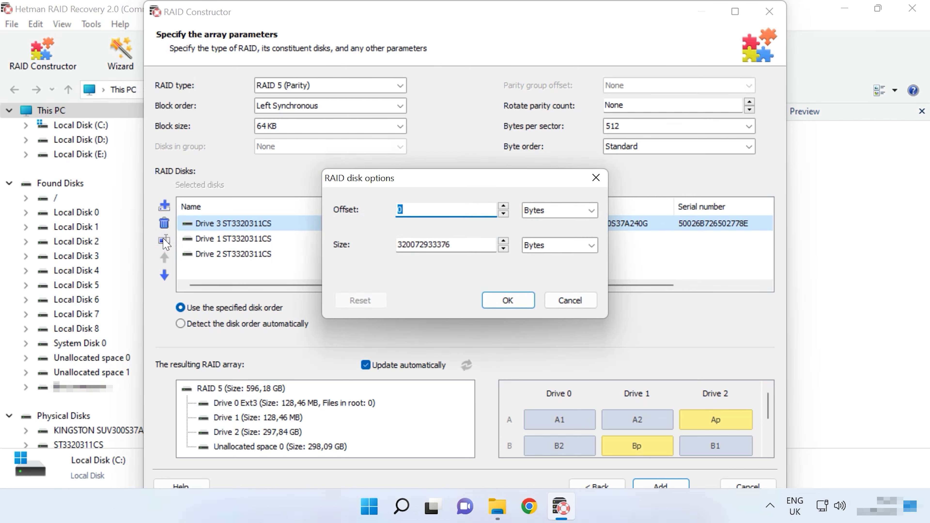
{"action": "type", "text": "26"}
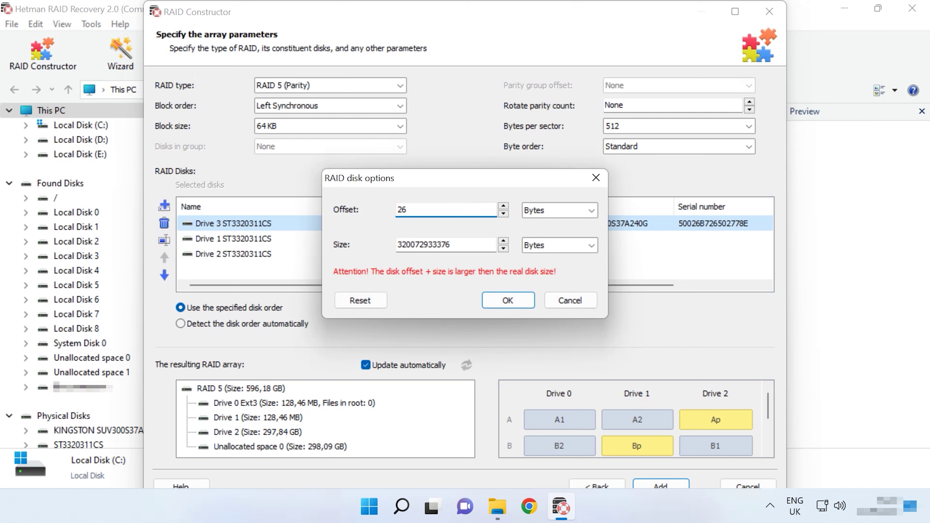
{"action": "type", "text": "9402112"}
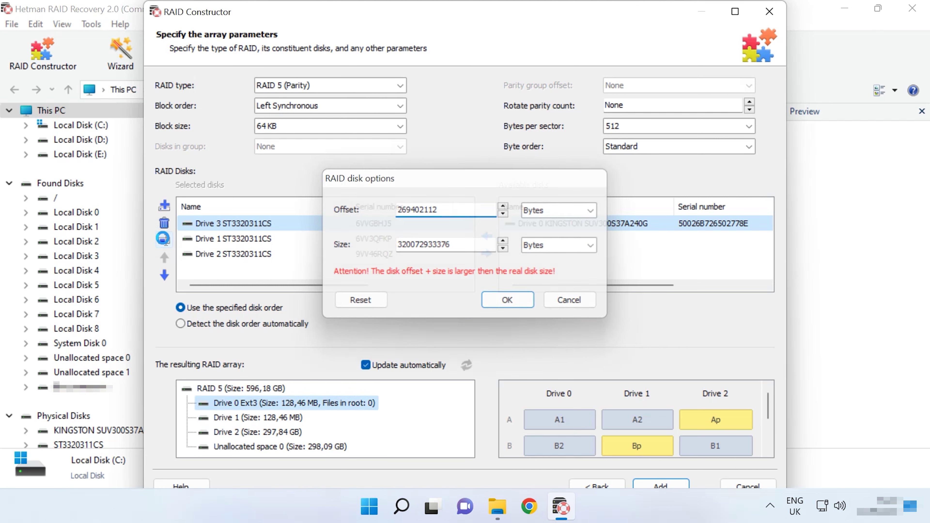
{"action": "key", "text": "Return"}
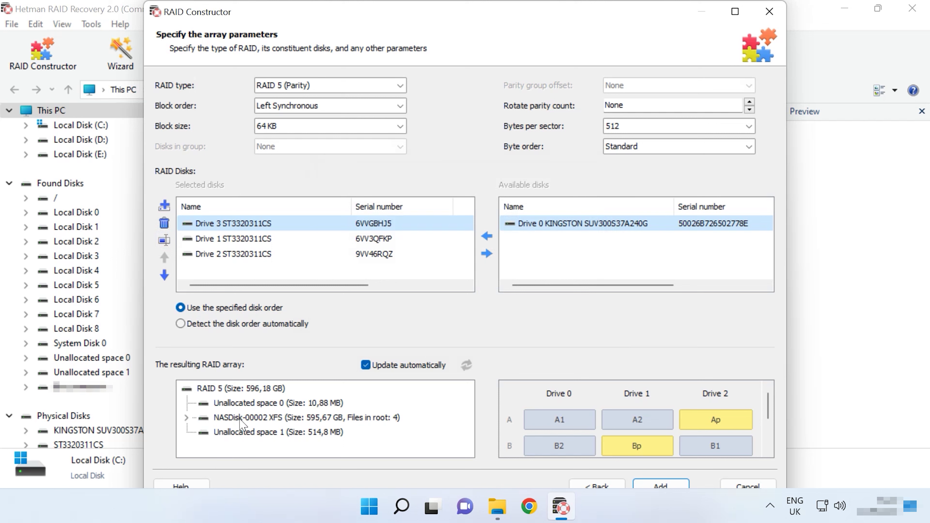
Check the contents of the NASDisk-00002 XFS volume in the resulting array and add the constructed RAID 5 array
{"action": "left_click", "coordinate": [244, 419]}
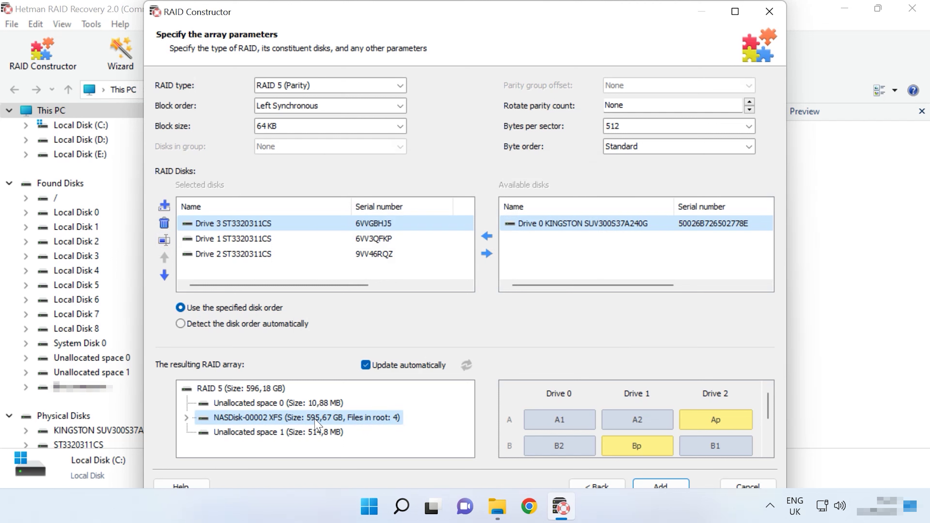
{"action": "left_click", "coordinate": [186, 419]}
{"action": "left_click", "coordinate": [187, 389]}
{"action": "left_click", "coordinate": [674, 487]}
Open the NASDisk-00002 partition of the RAID 5 array and run a fast scan on it
{"action": "left_click", "coordinate": [489, 187]}
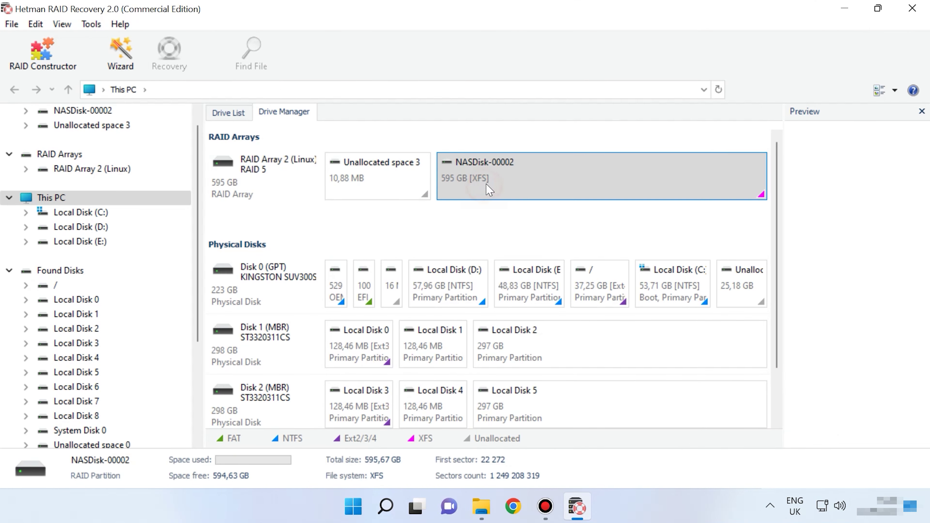
{"action": "left_click", "coordinate": [258, 187]}
{"action": "left_click", "coordinate": [498, 185]}
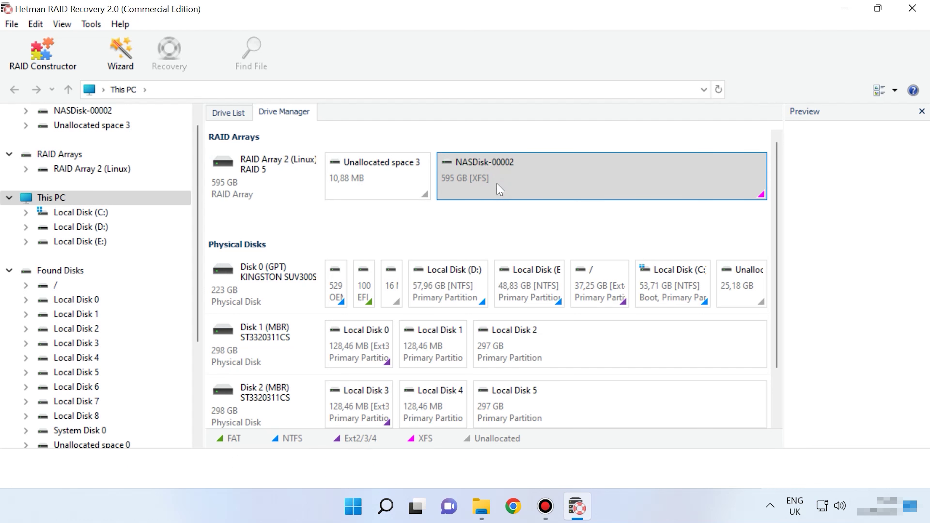
{"action": "right_click", "coordinate": [565, 178]}
{"action": "left_click", "coordinate": [608, 188]}
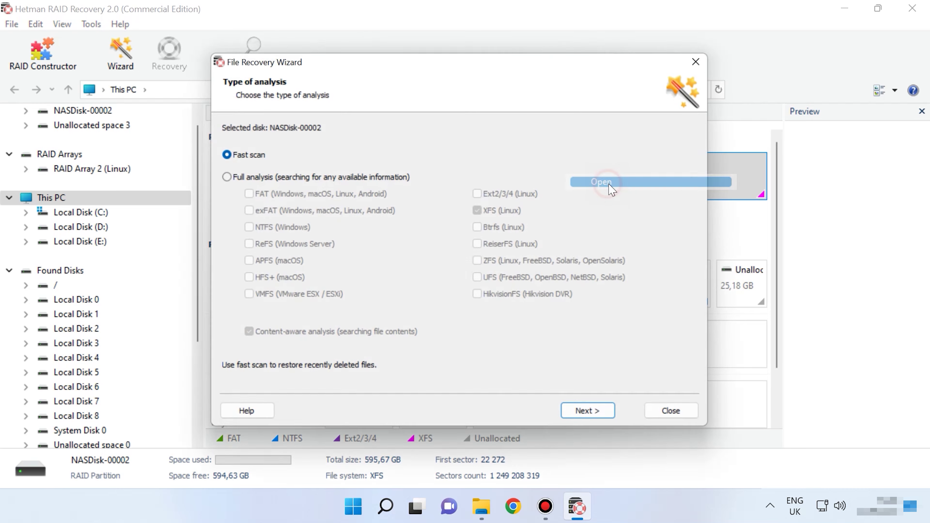
{"action": "left_click", "coordinate": [258, 178]}
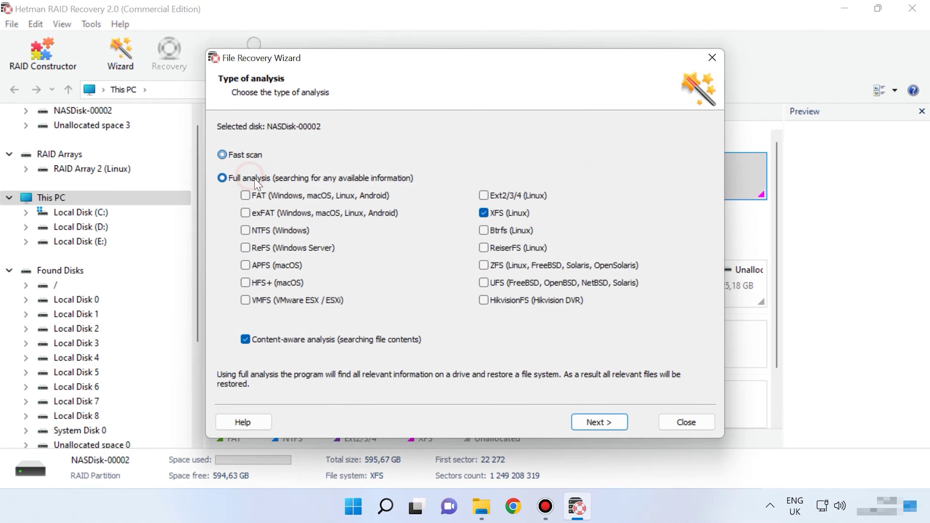
{"action": "left_click", "coordinate": [247, 155]}
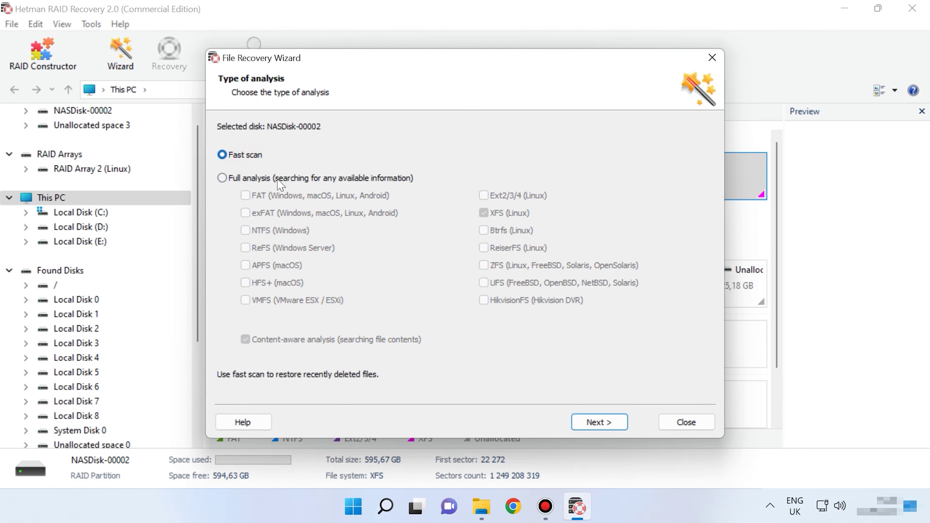
{"action": "left_click", "coordinate": [601, 423]}
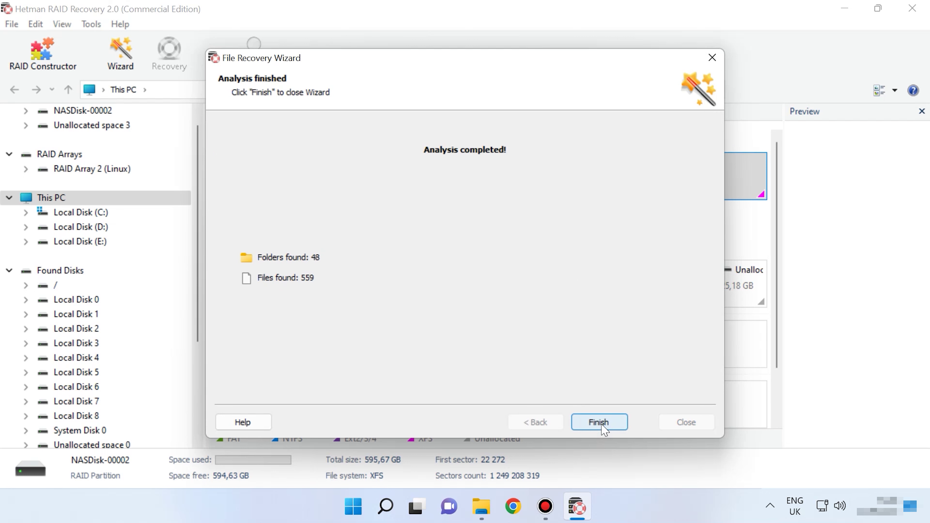
{"action": "left_click", "coordinate": [599, 422]}
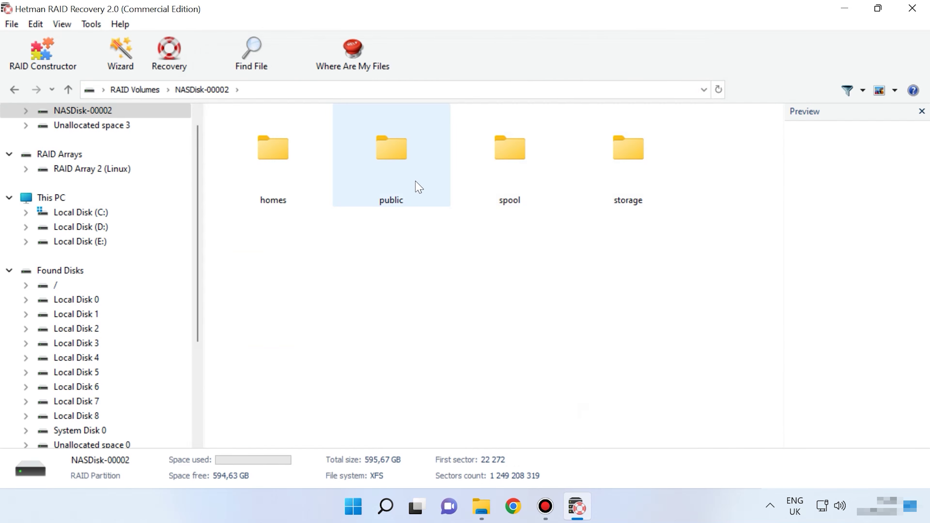
Open the space3 folder inside public on NASDisk-00002 and browse its images
{"action": "double_click", "coordinate": [414, 185]}
{"action": "double_click", "coordinate": [289, 169]}
{"action": "scroll", "coordinate": [704, 289], "scroll_direction": "down", "scroll_amount": 10}
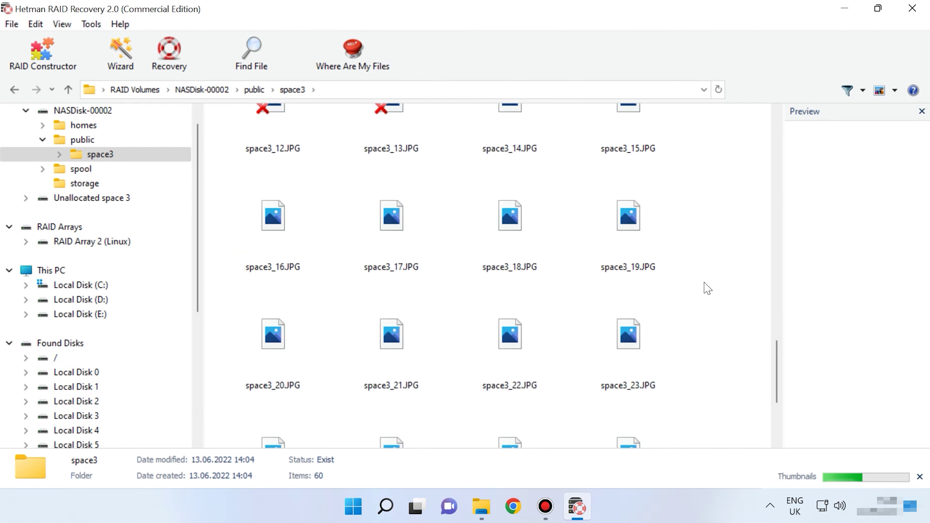
{"action": "scroll", "coordinate": [704, 290], "scroll_direction": "up", "scroll_amount": 2}
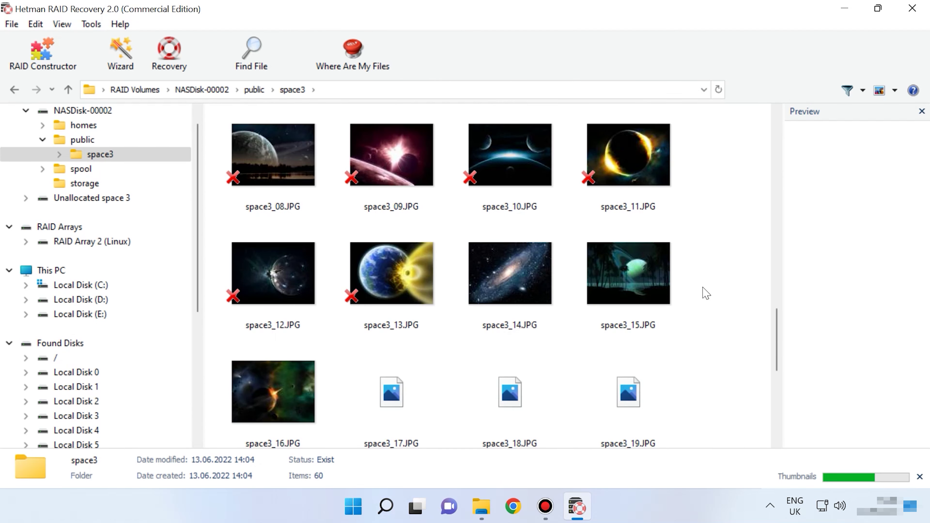
Select the images space3_08.JPG to space3_19.JPG and recover them to C:\223\ on the hard disk
{"action": "left_click", "coordinate": [680, 210]}
{"action": "left_click_drag", "start_coordinate": [718, 155], "coordinate": [267, 396]}
{"action": "left_click", "coordinate": [175, 72]}
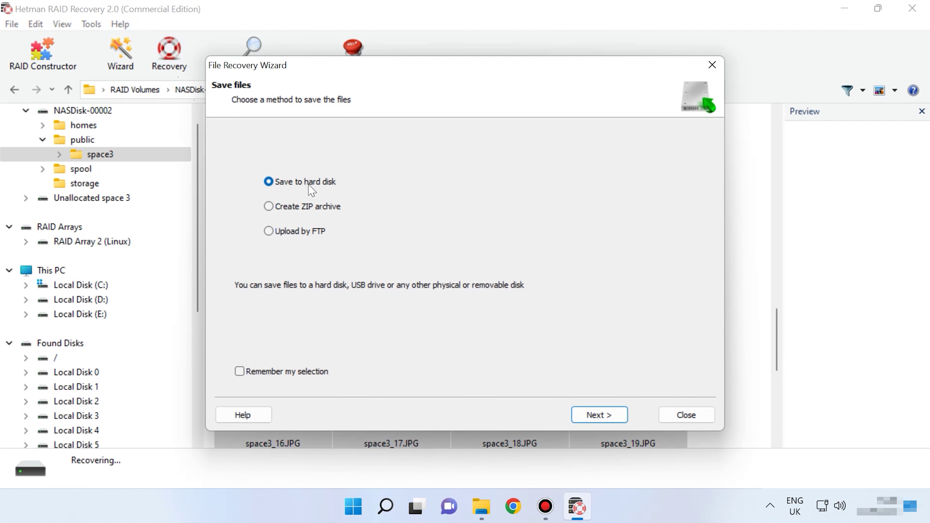
{"action": "left_click", "coordinate": [604, 413]}
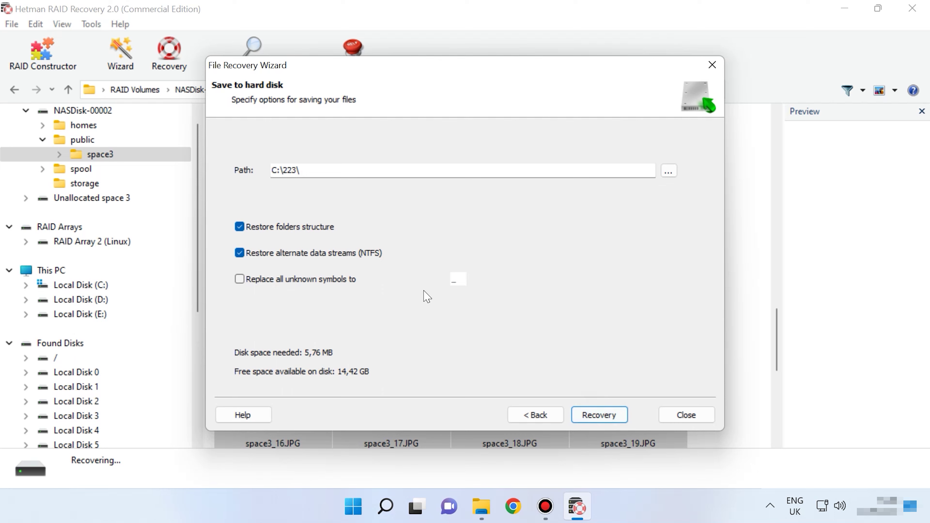
{"action": "left_click", "coordinate": [600, 418]}
{"action": "left_click", "coordinate": [605, 421]}
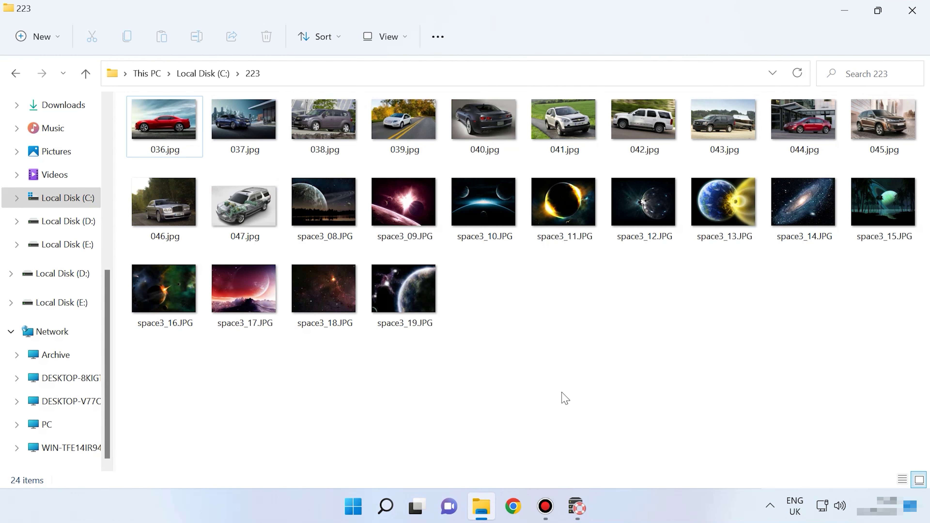
{"action": "left_click", "coordinate": [571, 507]}
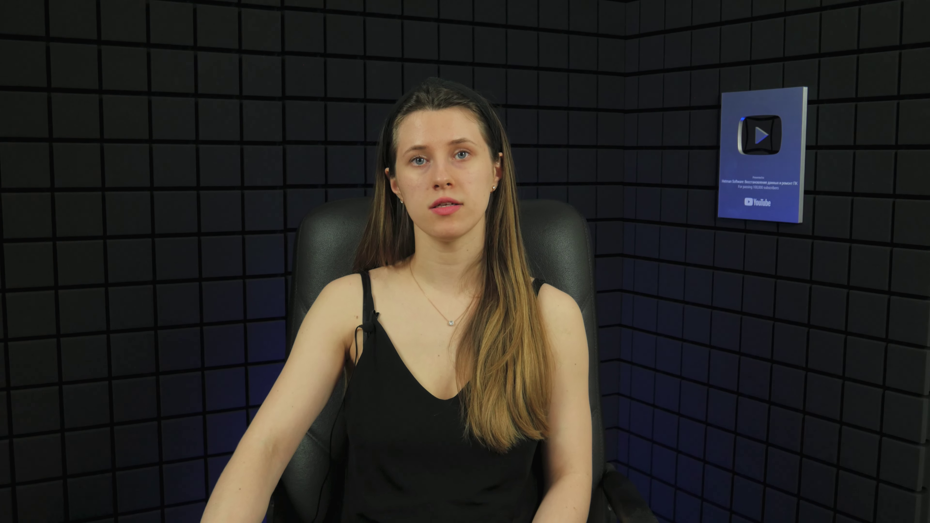